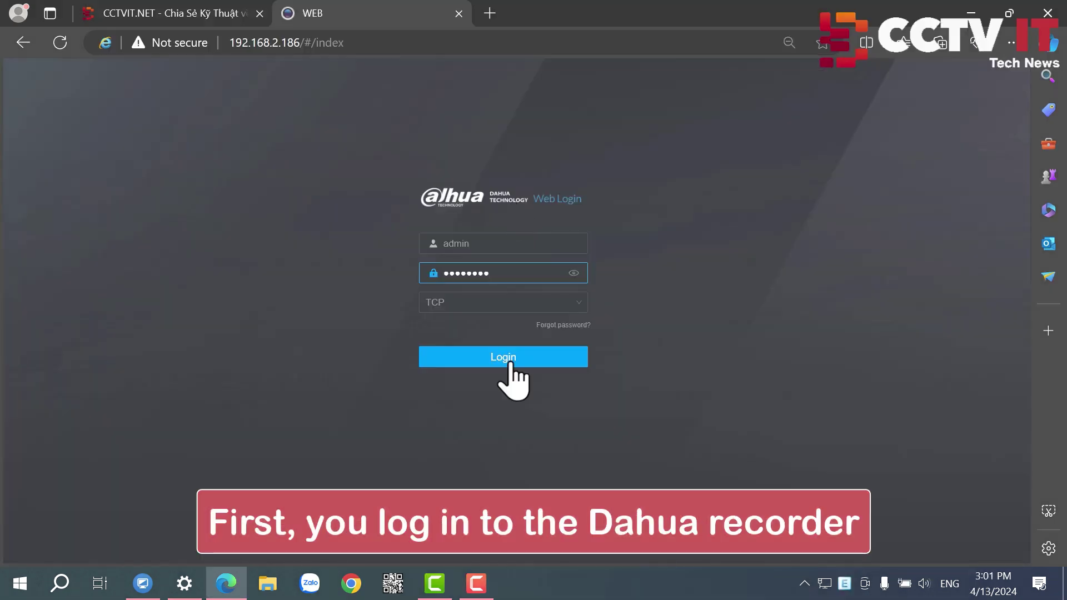
Step: Log in to the recorder, create a Normal Database named Nhan Vien for faces, and open its details
left_click(509, 362)
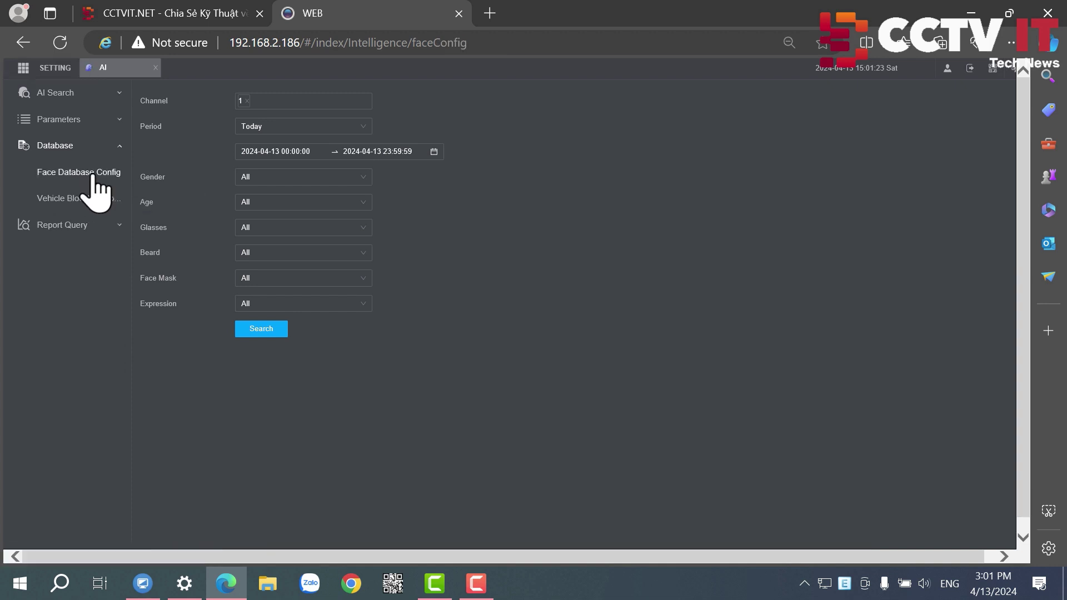
left_click(92, 177)
left_click(951, 534)
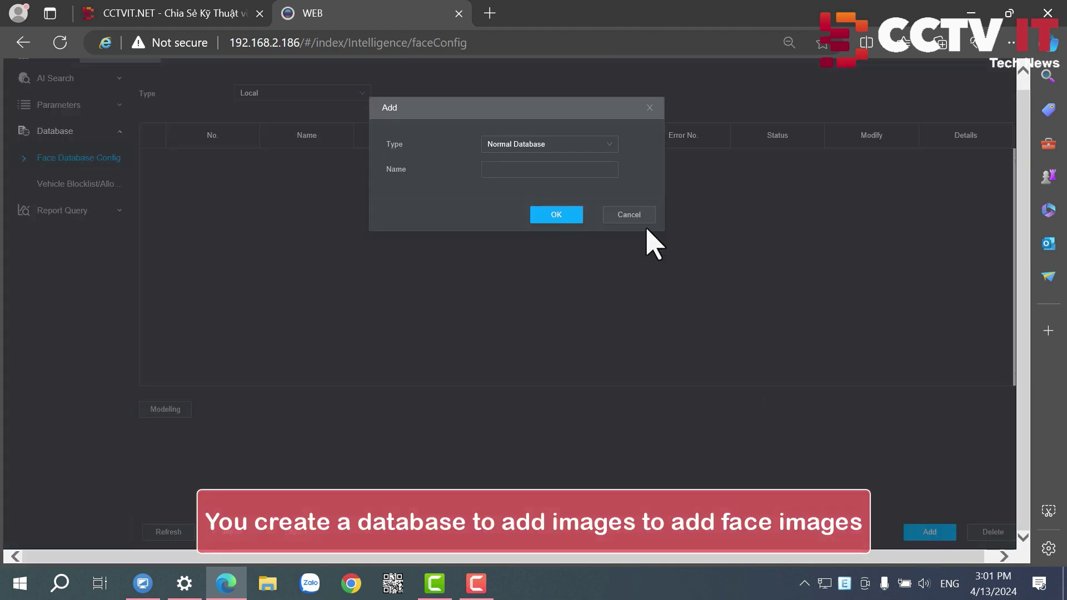
left_click(573, 177)
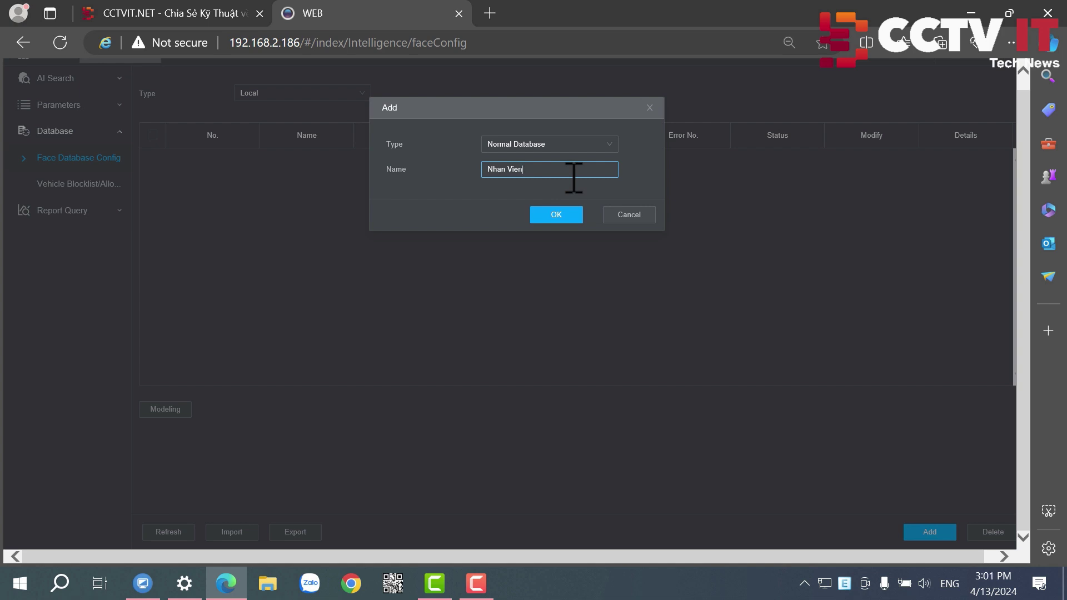
left_click(568, 216)
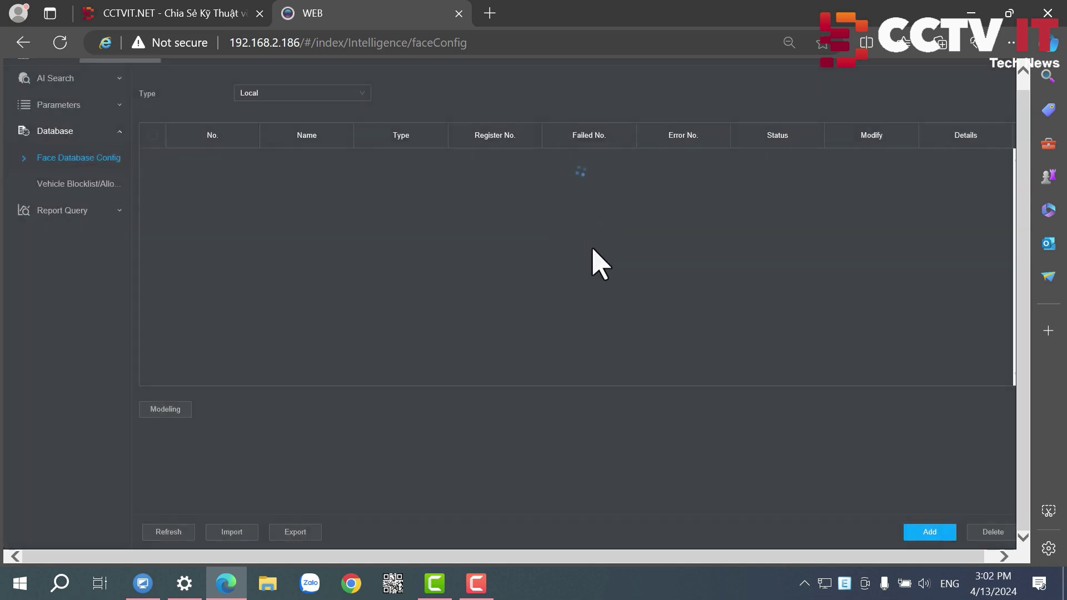
left_click(966, 176)
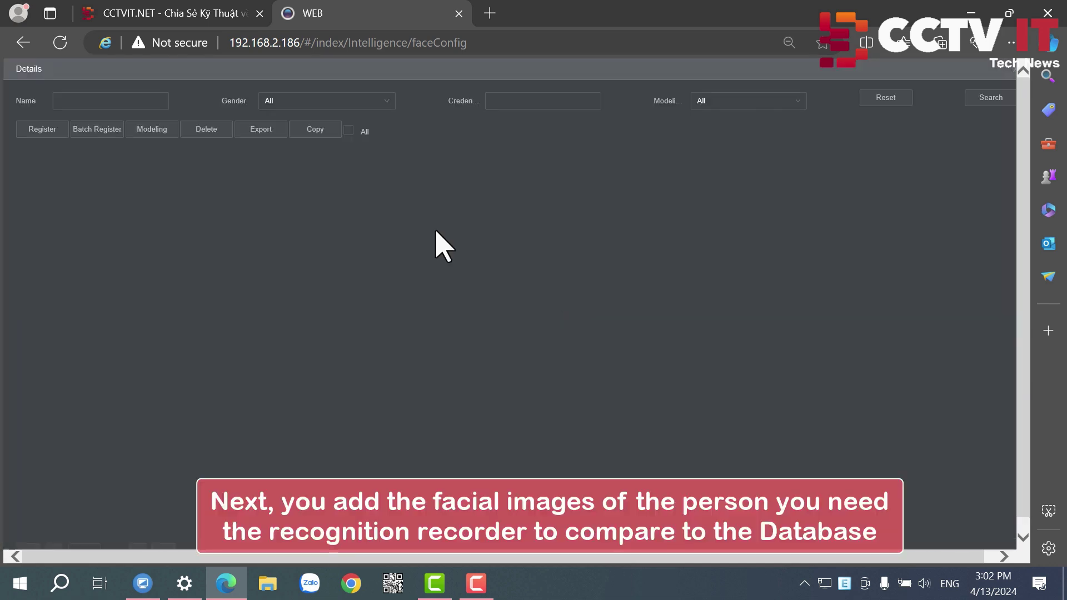
Step: Examine the single and batch face registration options of the Nhan Vien database
left_click(43, 131)
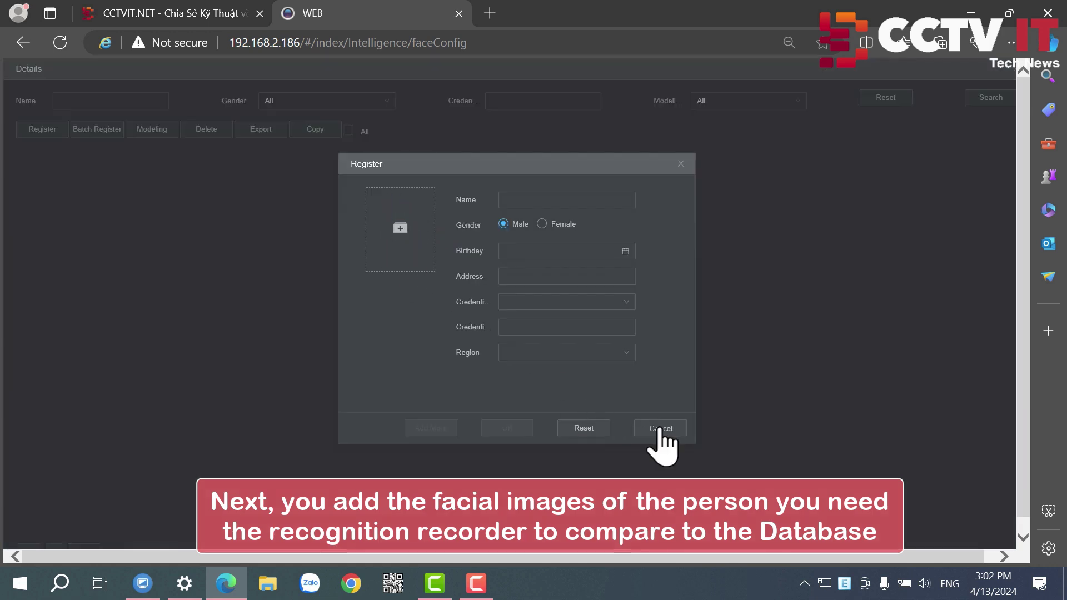
left_click(553, 329)
left_click(105, 149)
left_click(97, 134)
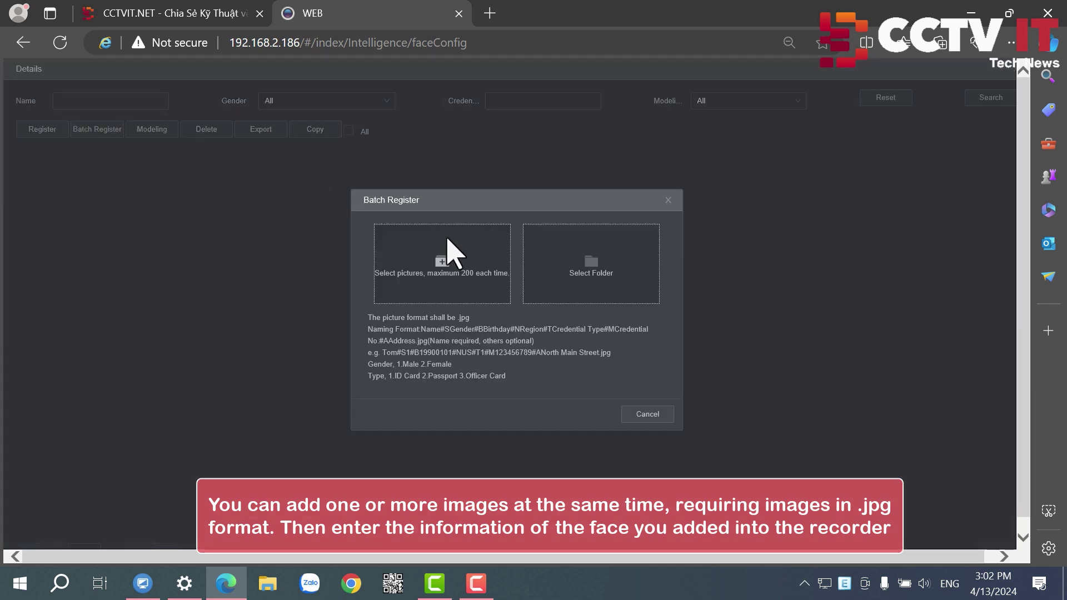
left_click(442, 269)
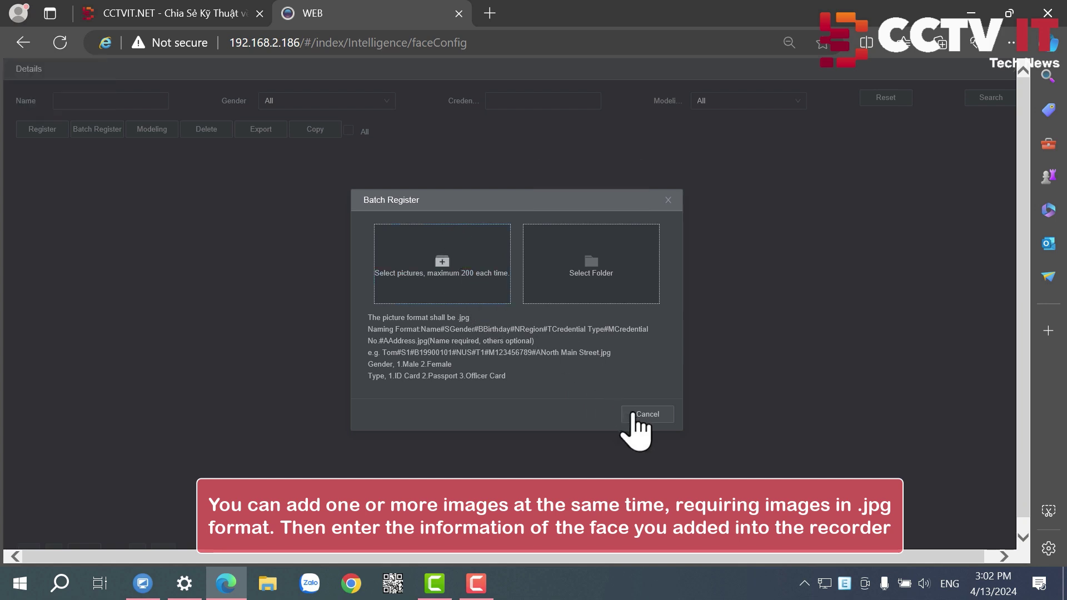
key("Escape")
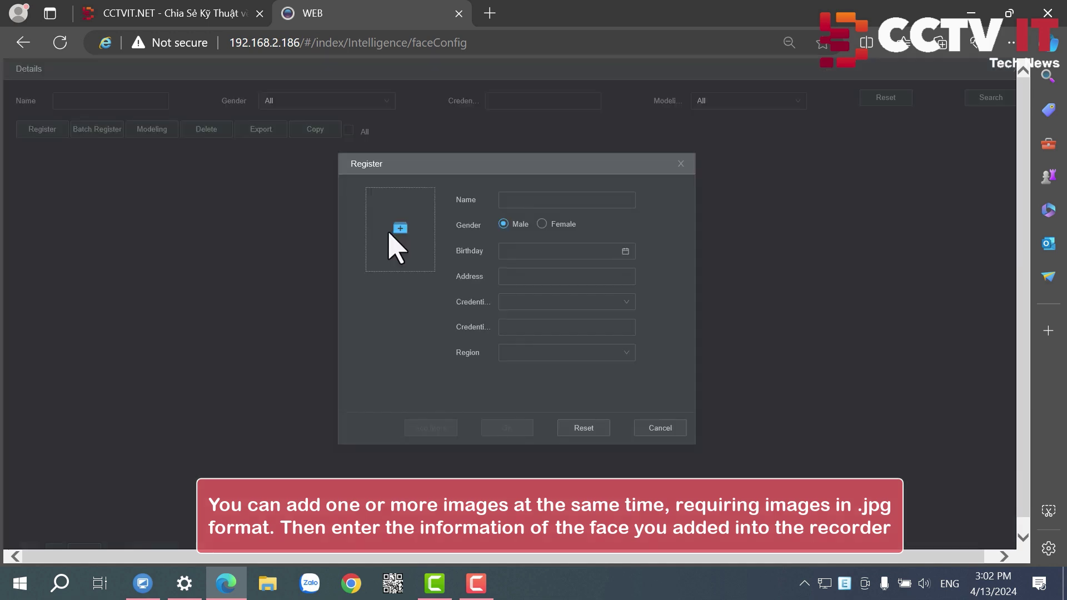
Step: Register a face in the database using picture 1, filling in the person's full name, birthday and address
left_click(397, 244)
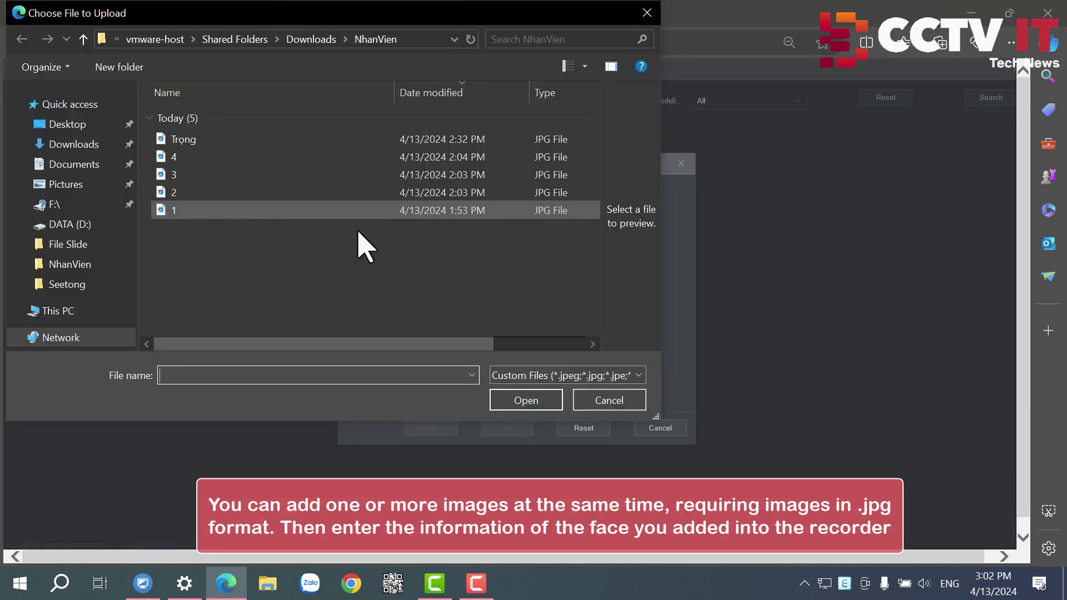
double_click(313, 218)
left_click(579, 429)
left_click(496, 199)
type("Nguyen Van A")
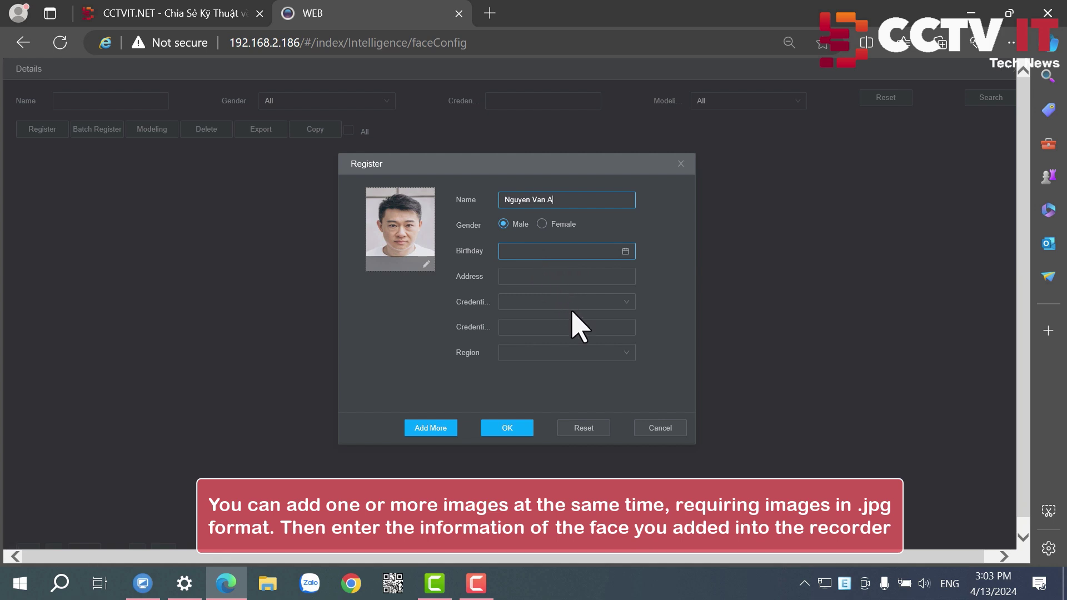
left_click(612, 257)
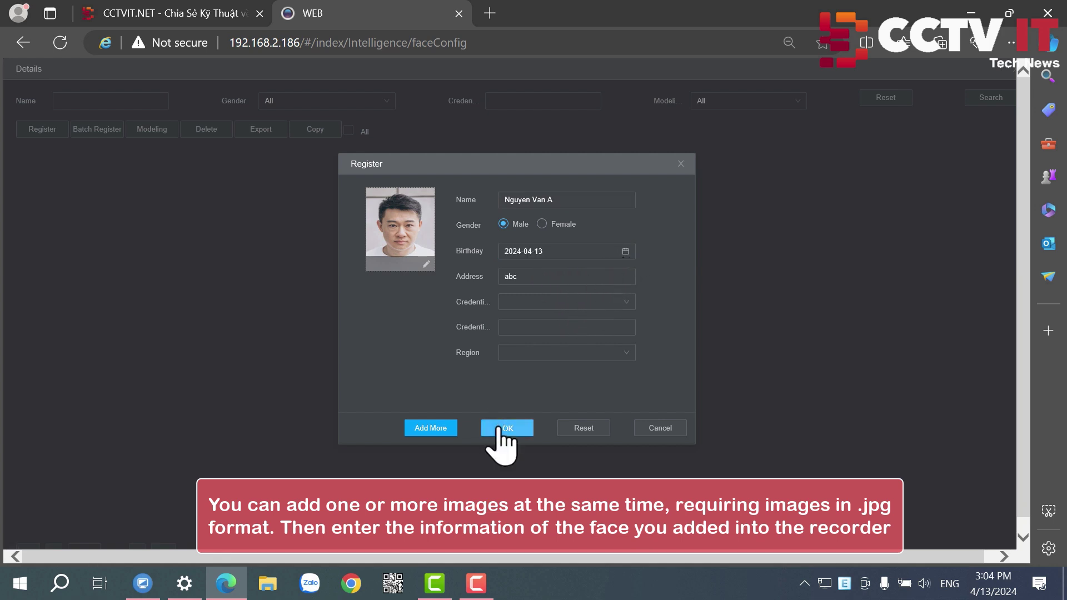
left_click(499, 429)
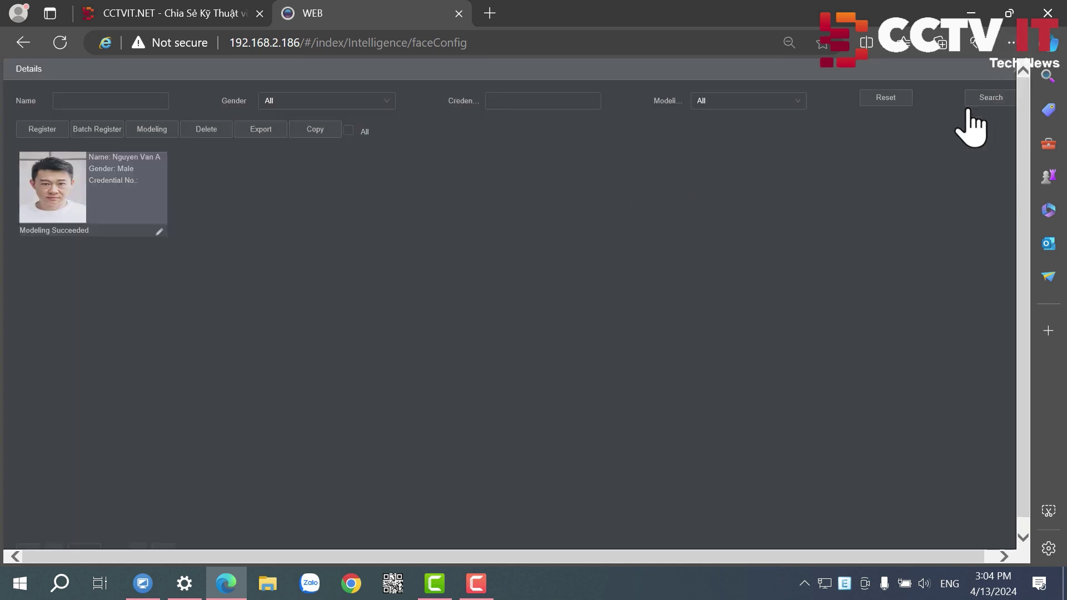
Step: Enable face detection on channel 1 with type AI by Recorder, and check its operating schedule
left_click(1000, 69)
left_click(100, 120)
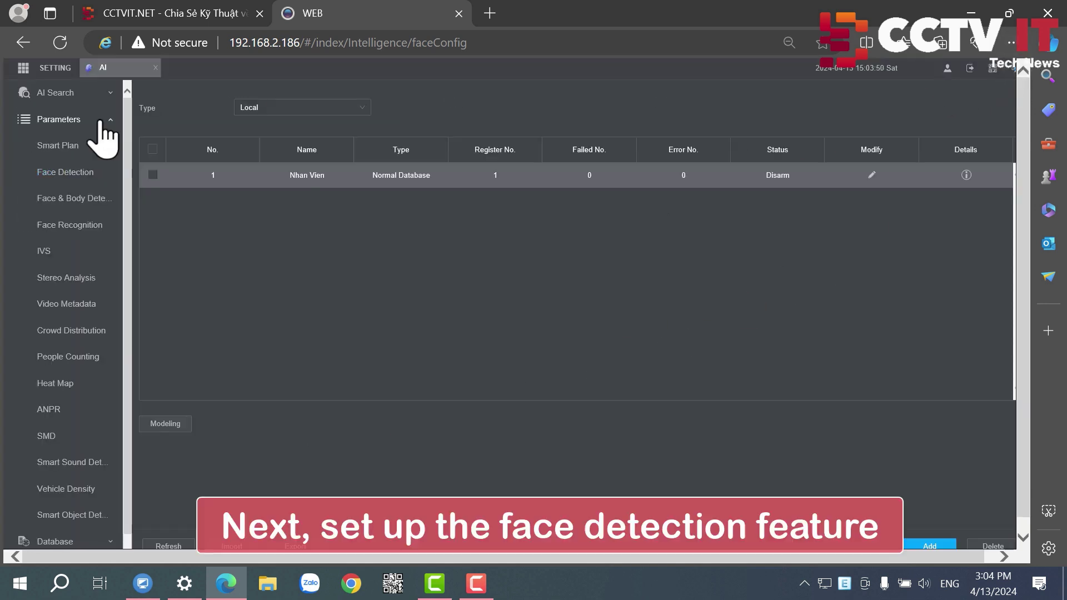
left_click(72, 173)
left_click(573, 98)
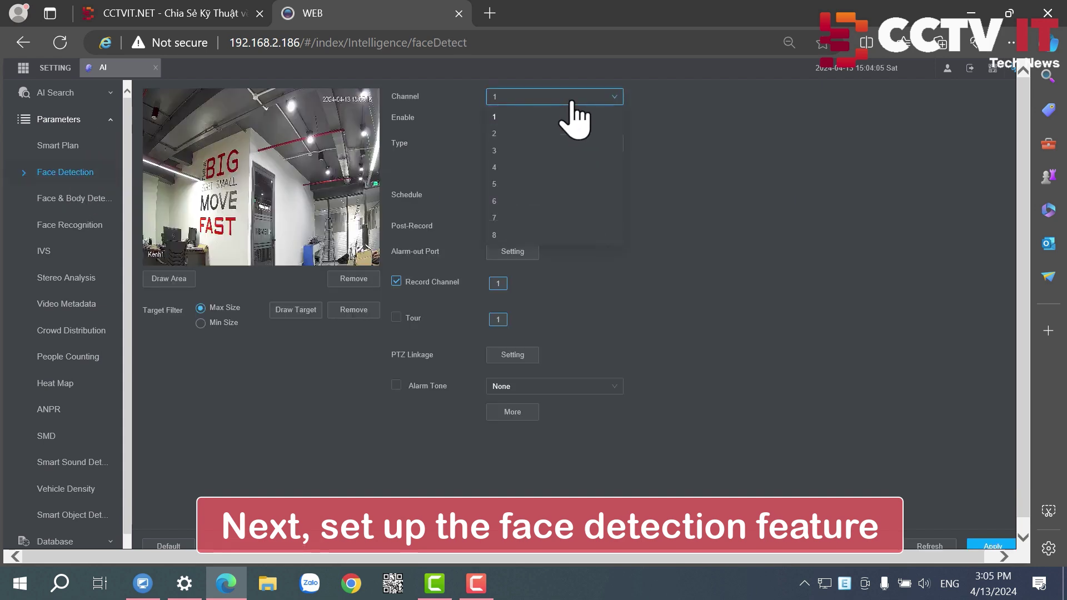
left_click(573, 103)
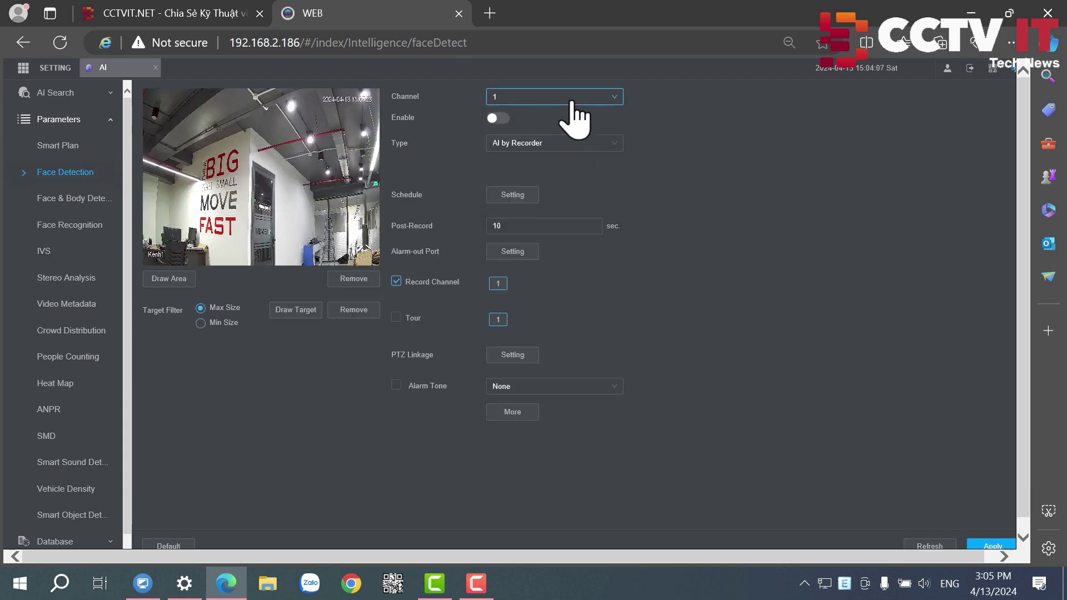
left_click(497, 118)
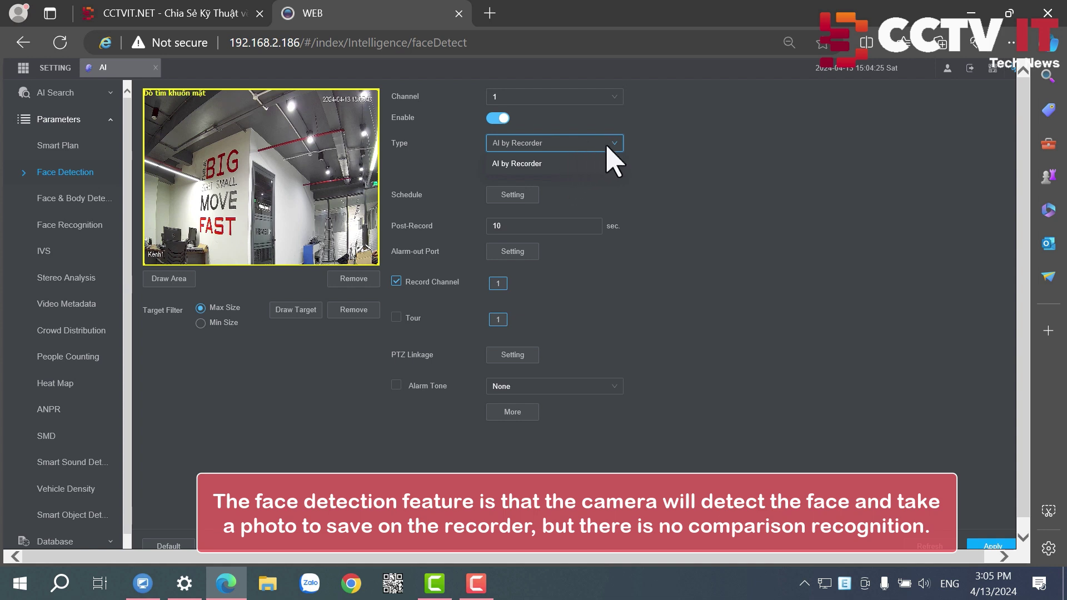
left_click(550, 146)
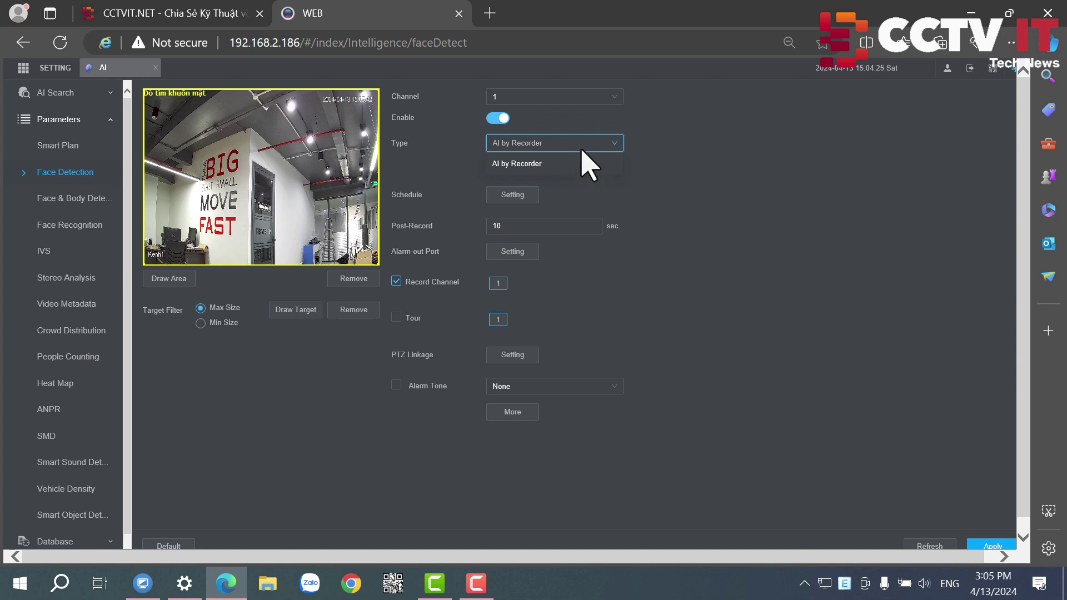
left_click(611, 158)
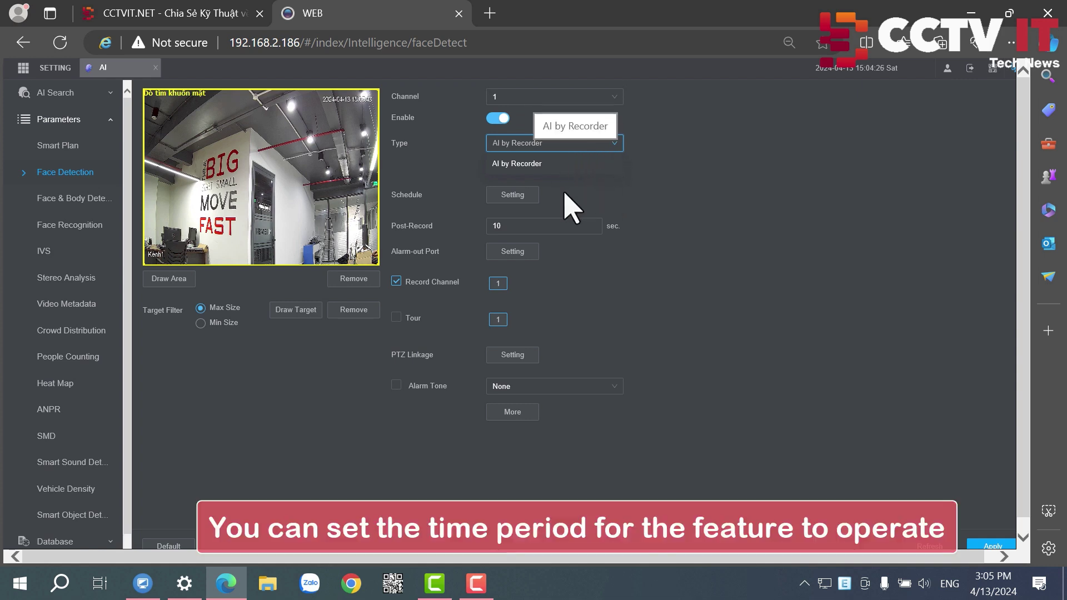
left_click(511, 196)
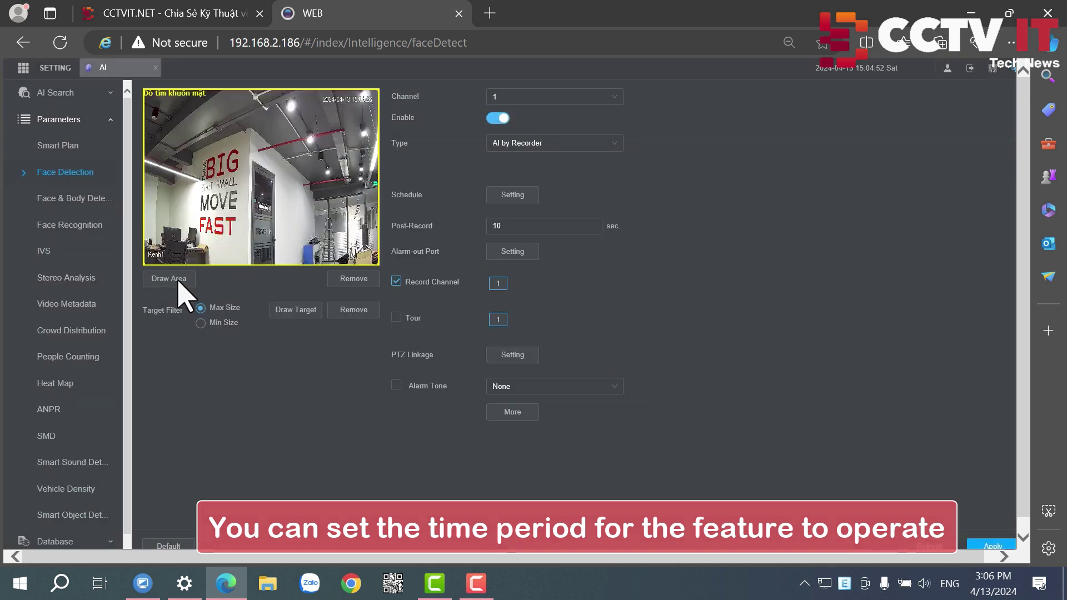
left_click(695, 452)
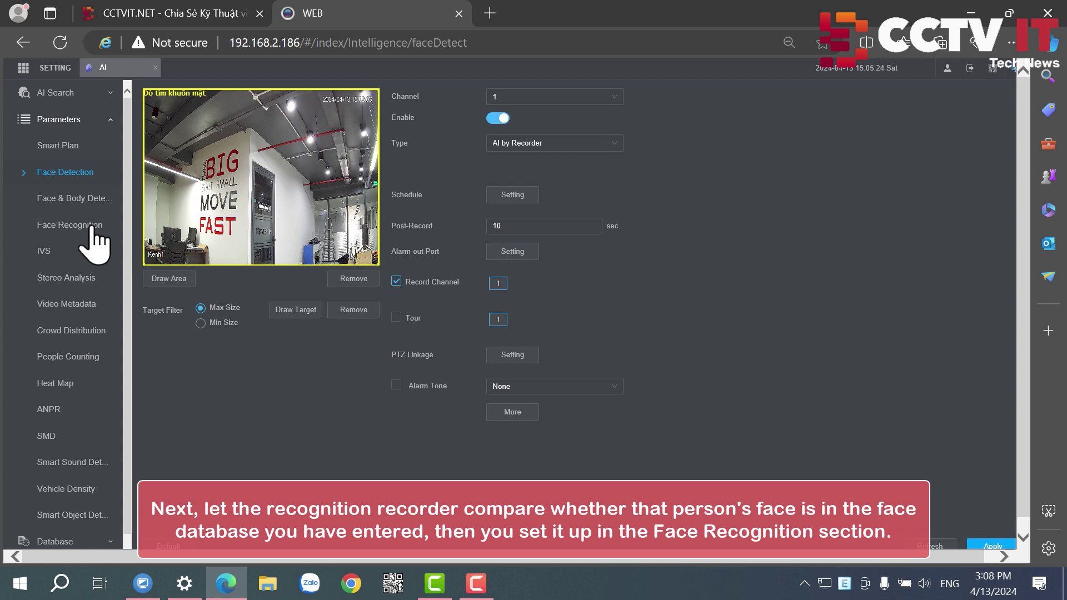
Step: Enable face recognition on channel 1 with type AI by Recorder, and check its weekly schedule
left_click(70, 226)
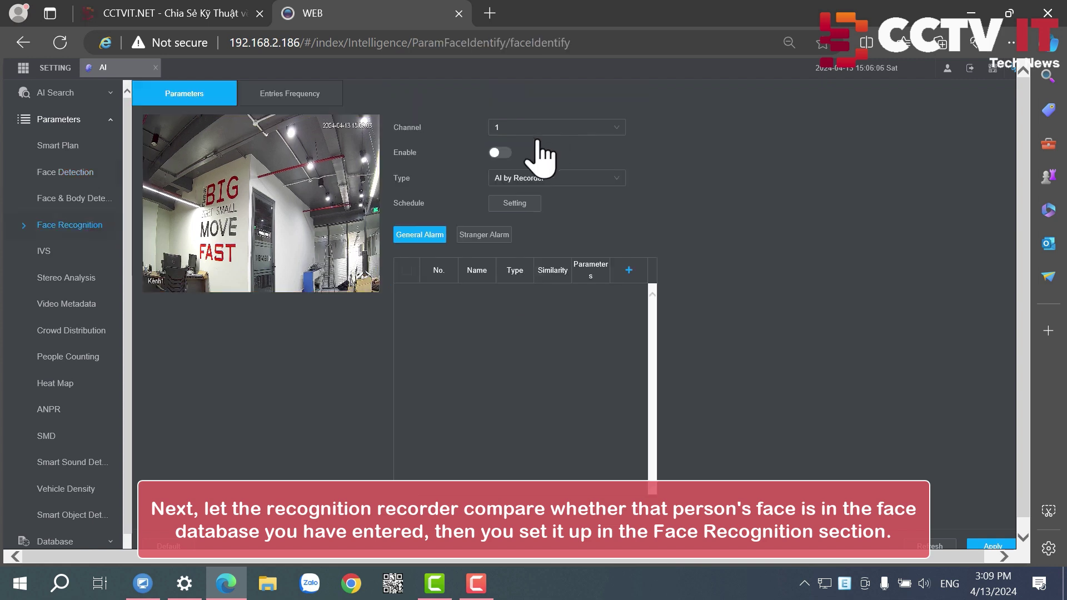
left_click(509, 129)
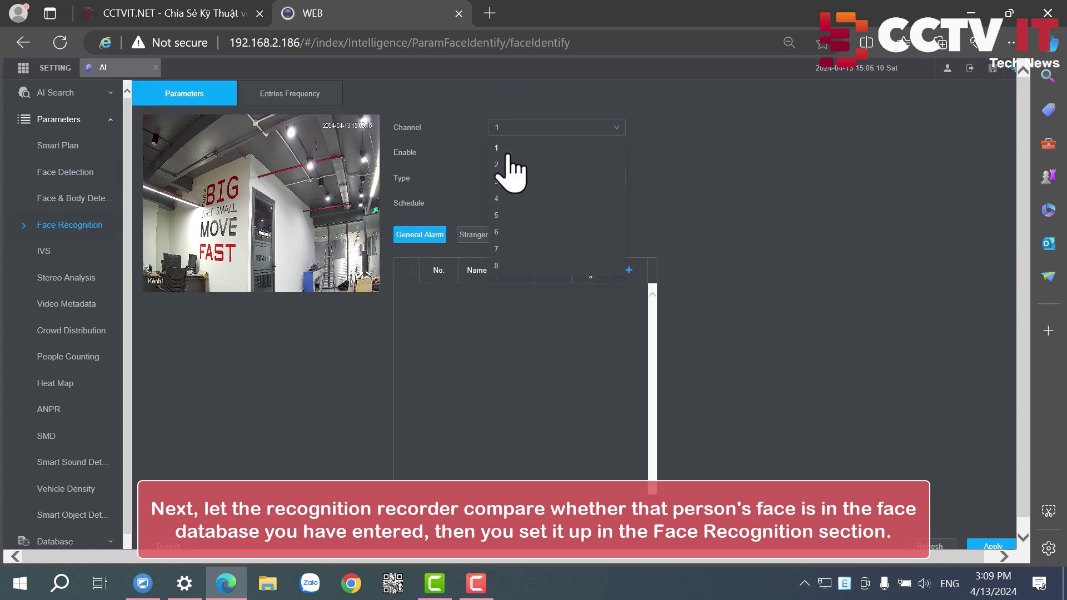
left_click(496, 149)
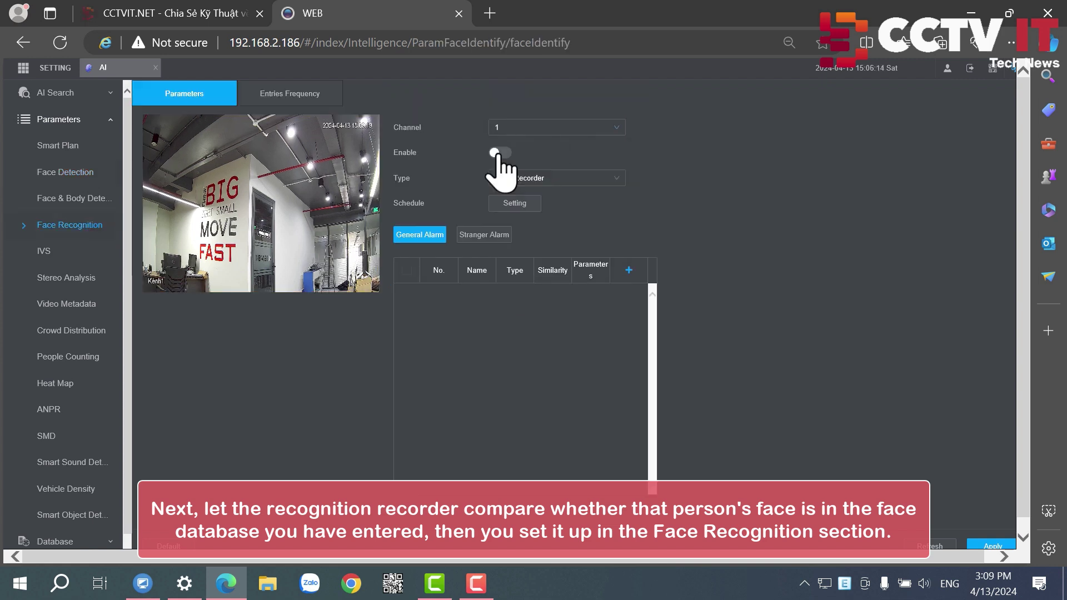
left_click(534, 181)
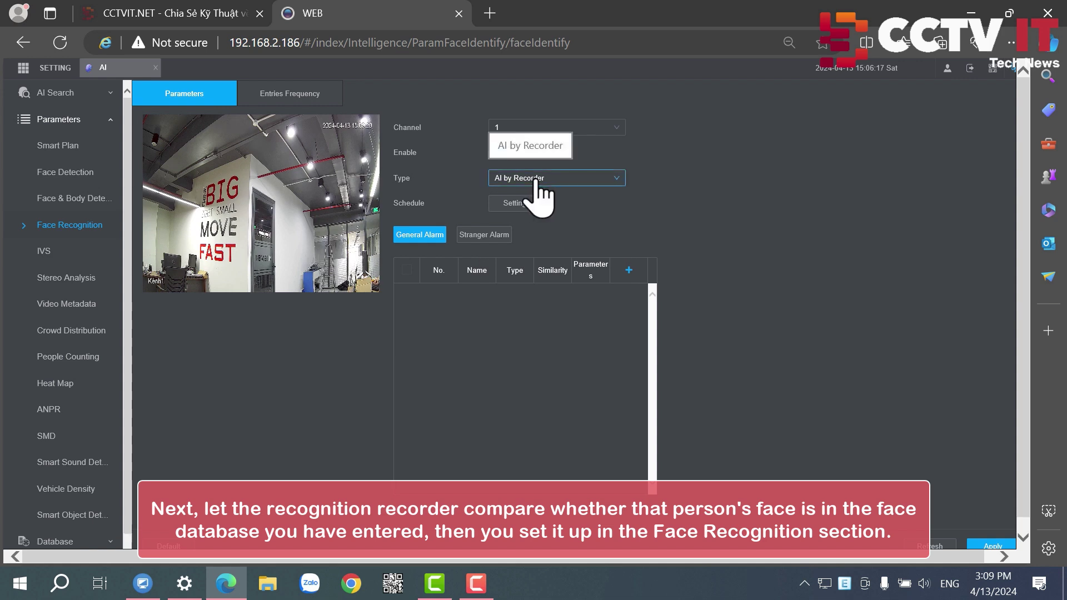
left_click(537, 180)
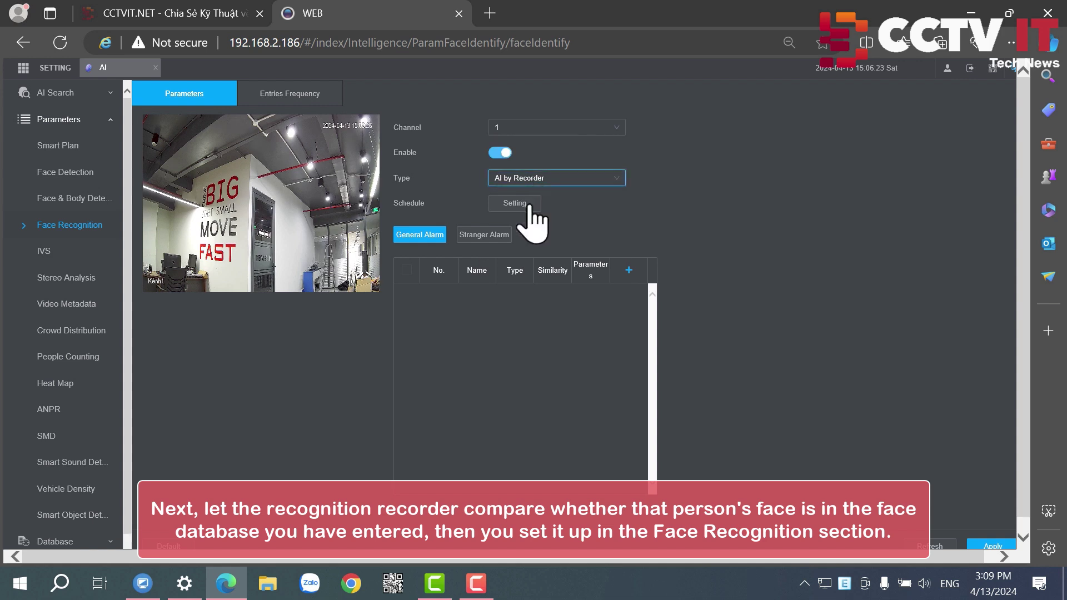
left_click(537, 181)
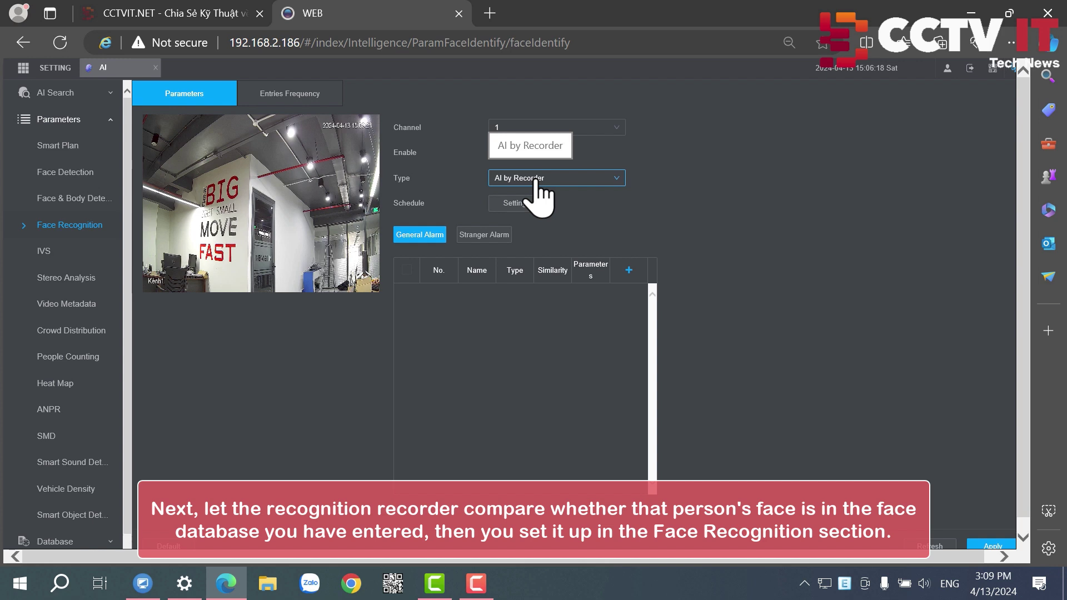
left_click(534, 179)
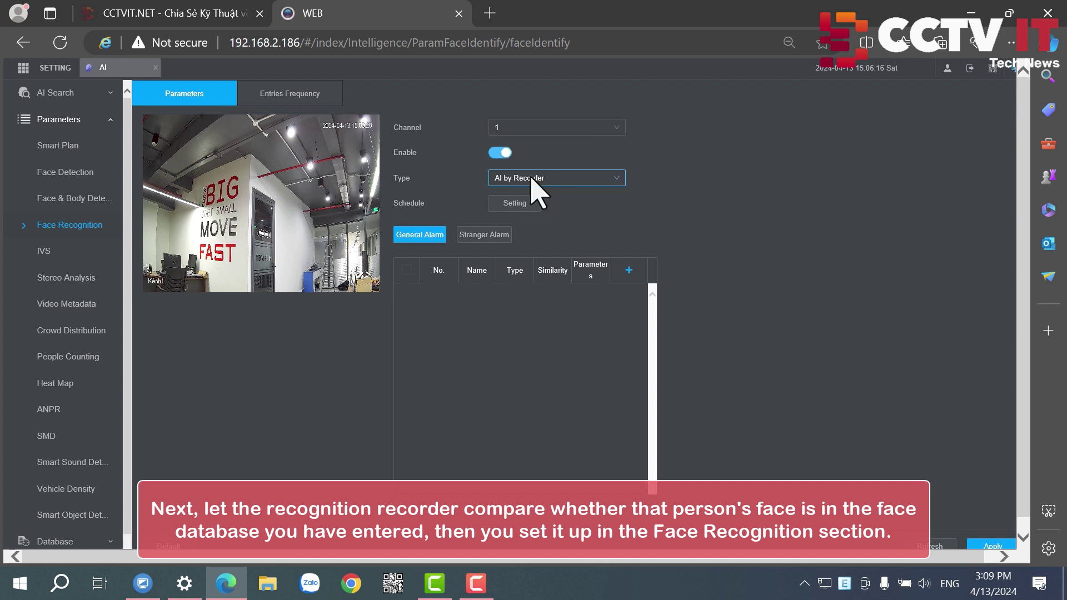
left_click(535, 181)
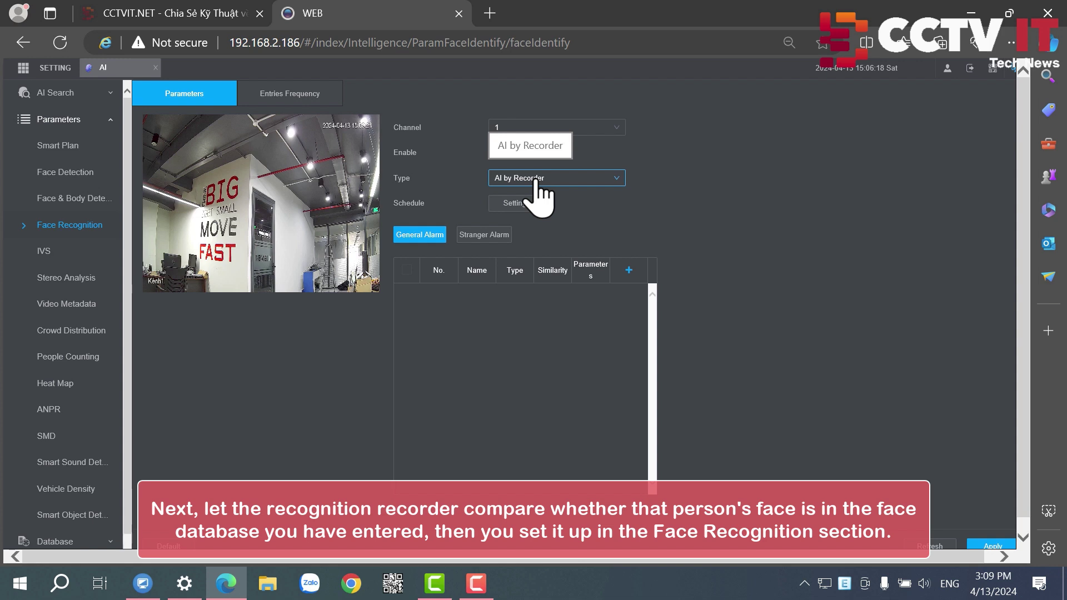
left_click(509, 203)
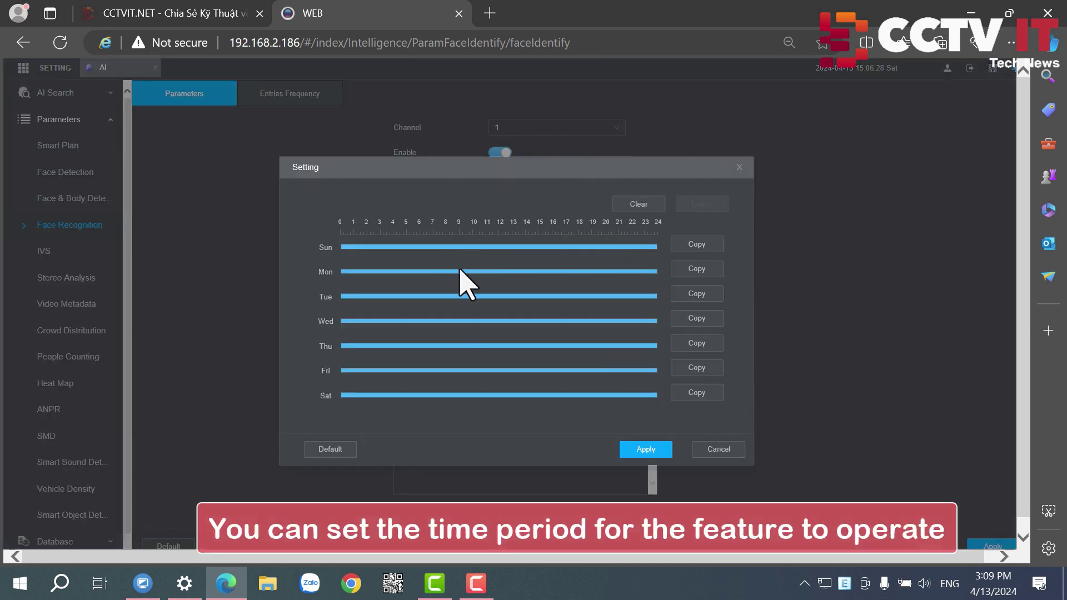
left_click(710, 450)
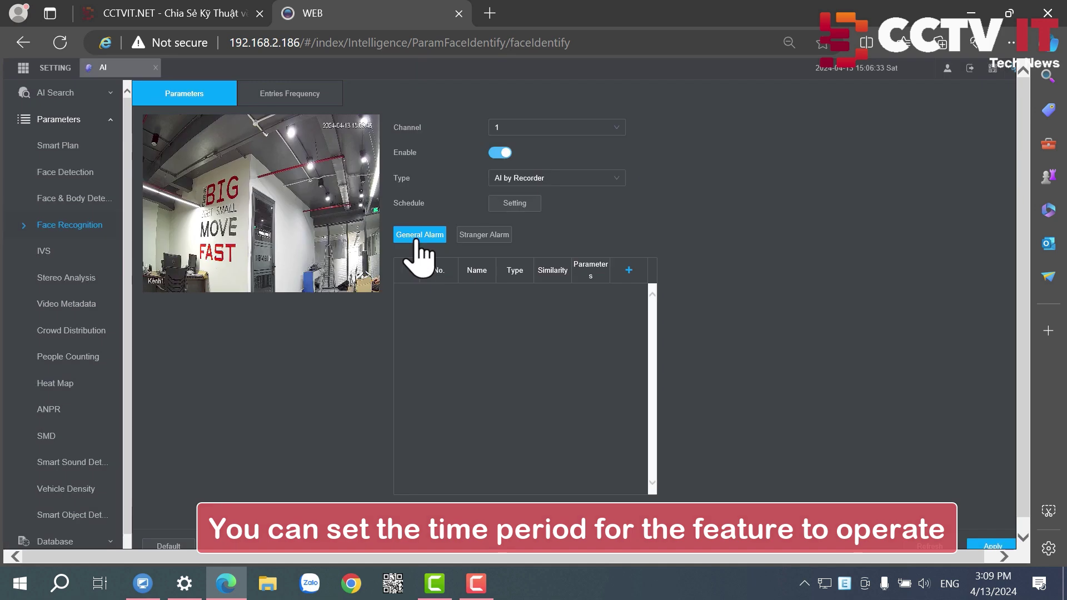
Step: Add the Nhan Vien face database to the general alarm, and enable the stranger alarm, applying the settings
left_click(629, 272)
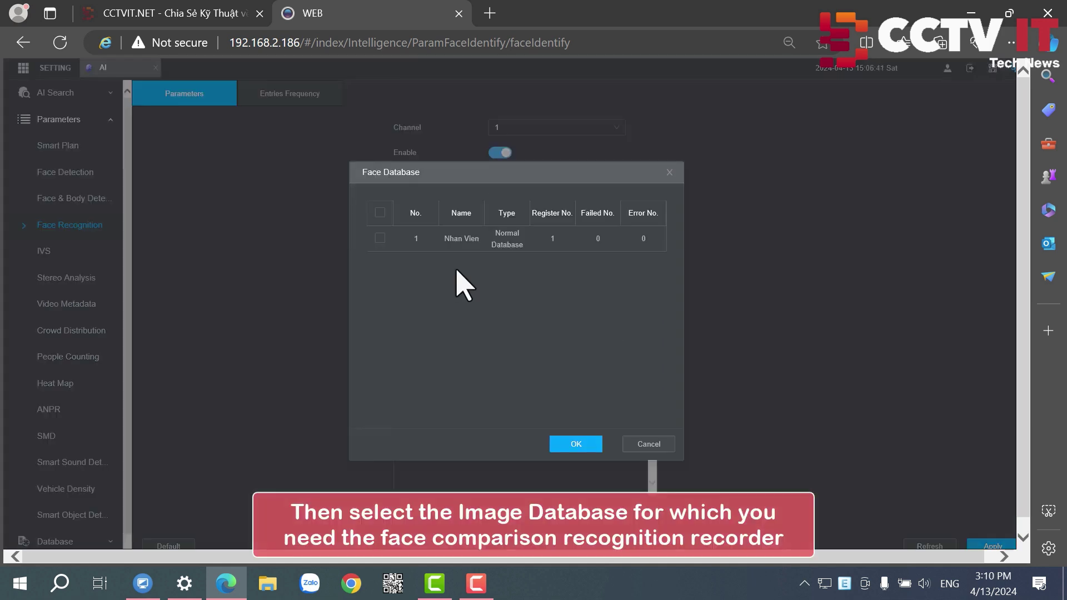
left_click(380, 238)
left_click(576, 445)
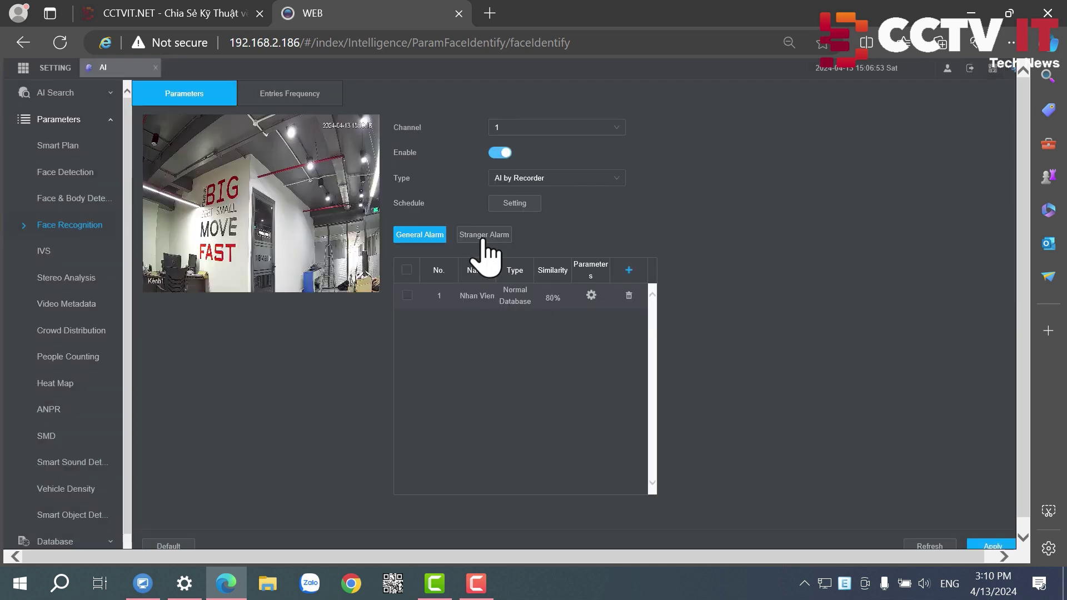
left_click(484, 238)
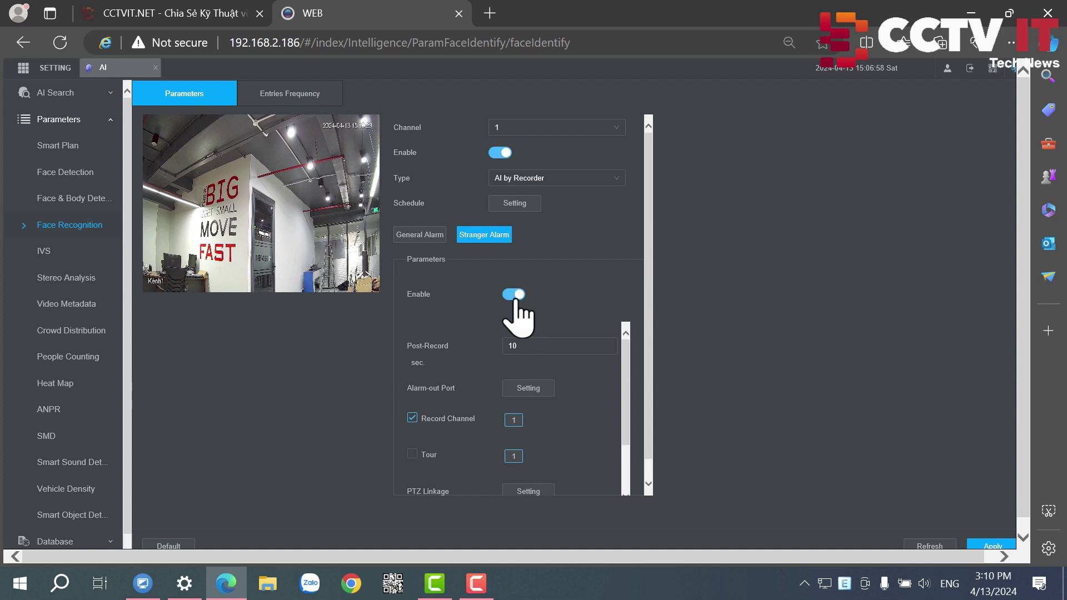
left_click(984, 547)
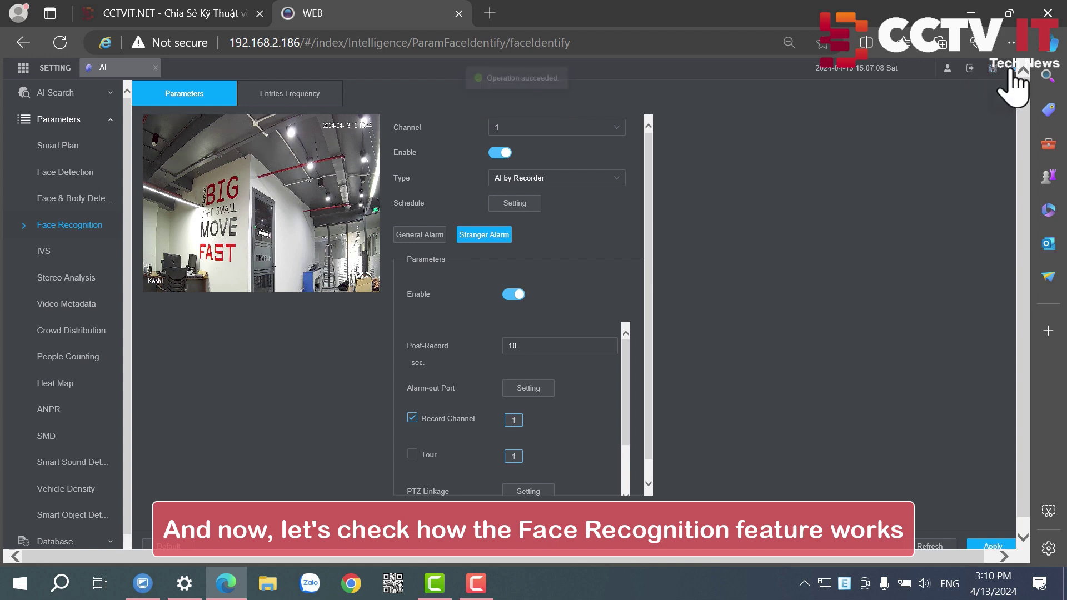
Step: Open the live view and enlarge the camera's video to watch how face recognition works
left_click(1011, 69)
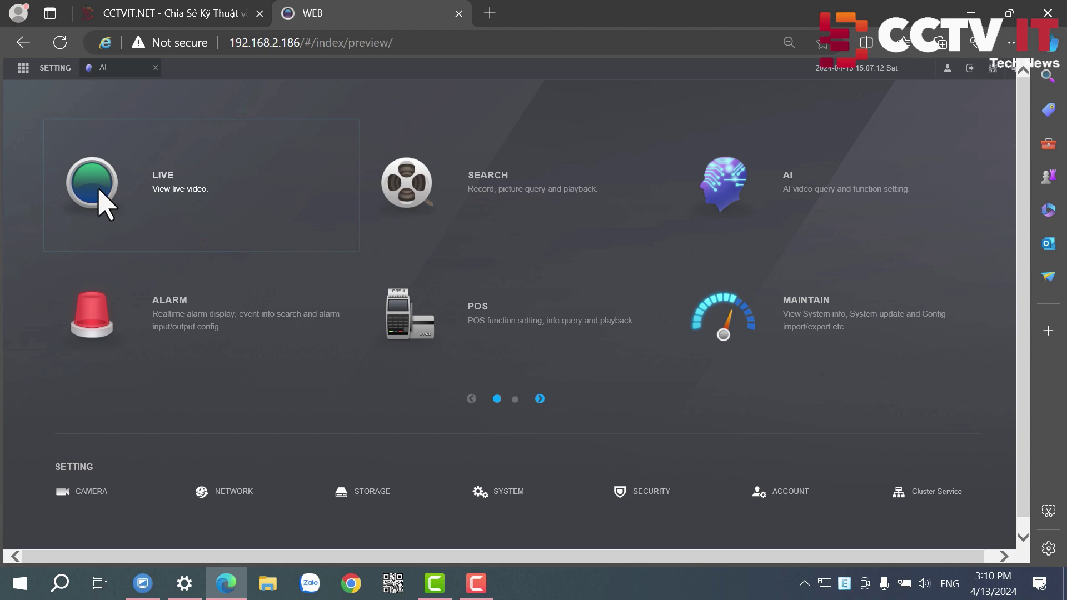
left_click(103, 203)
double_click(67, 140)
double_click(369, 267)
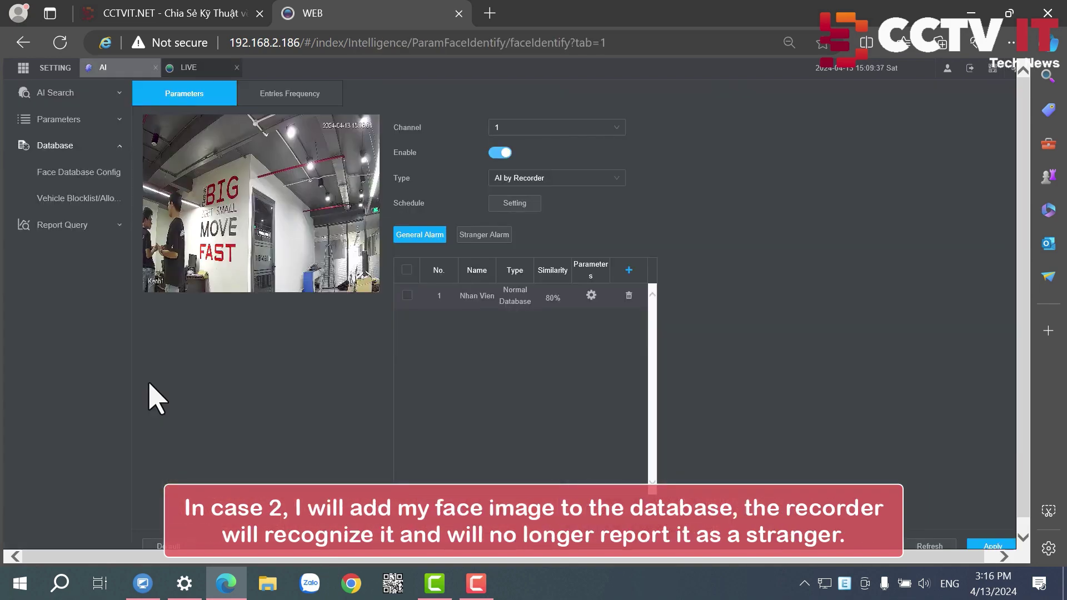
Step: Register a second male face in the Nhan Vien database using the 2:32 PM picture from the NhanVien folder, leaving the birthday blank
left_click(75, 174)
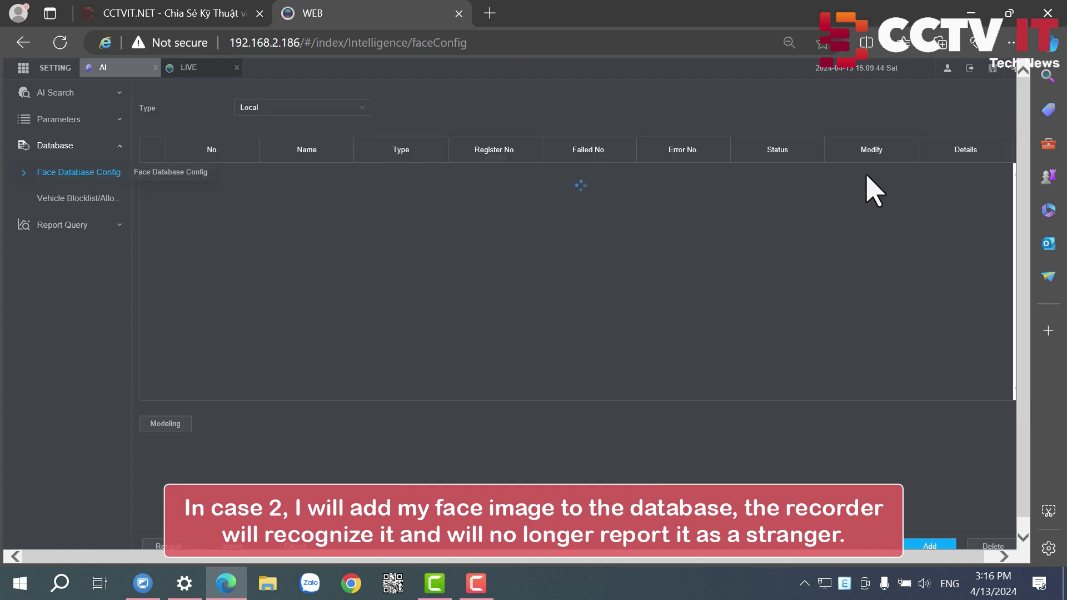
left_click(967, 176)
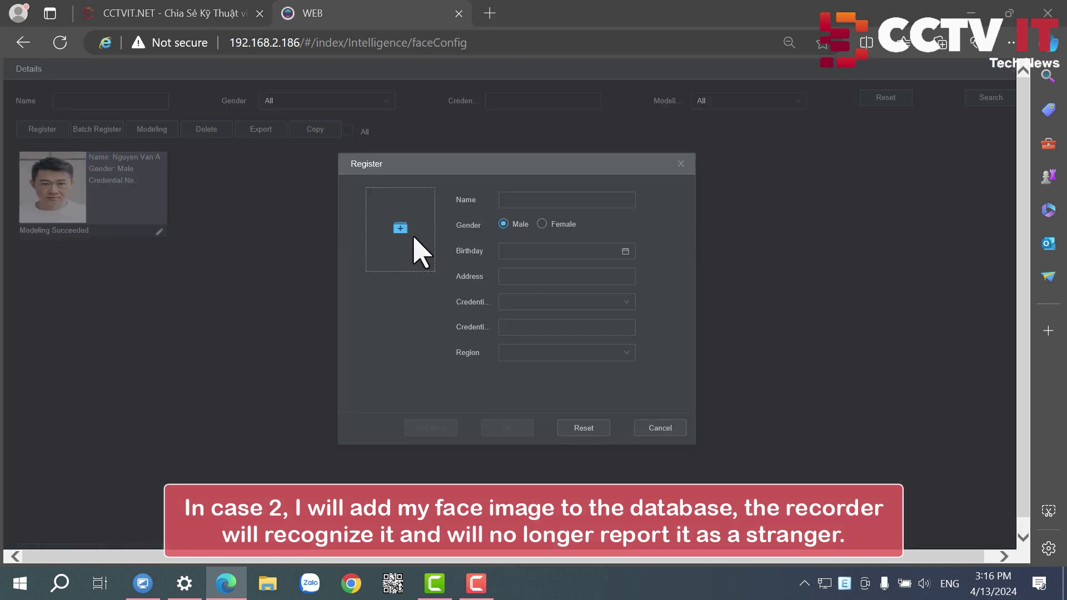
left_click(417, 243)
left_click(199, 142)
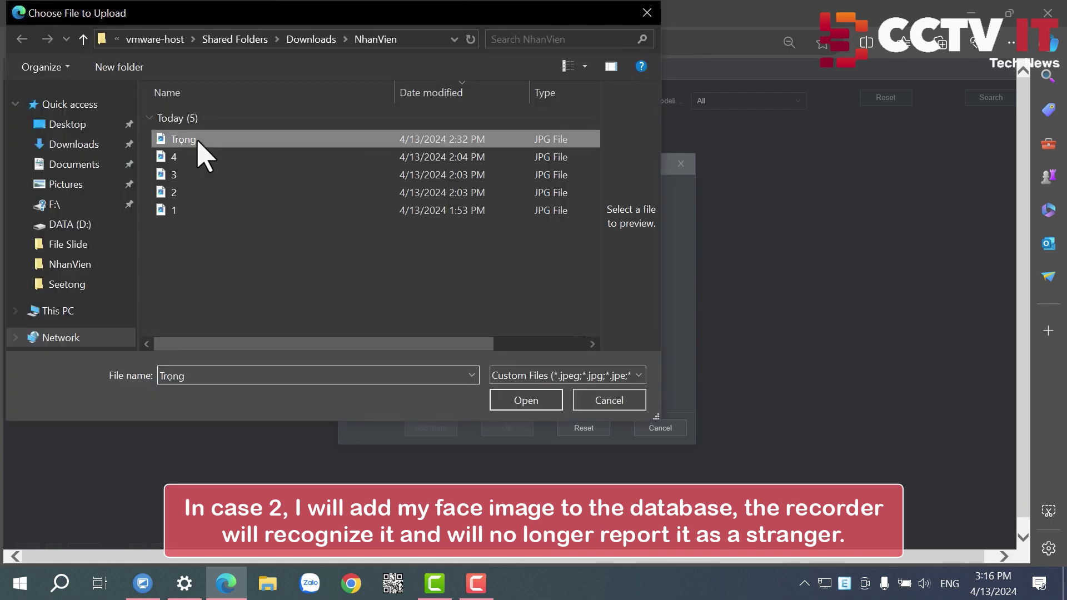
key("Return")
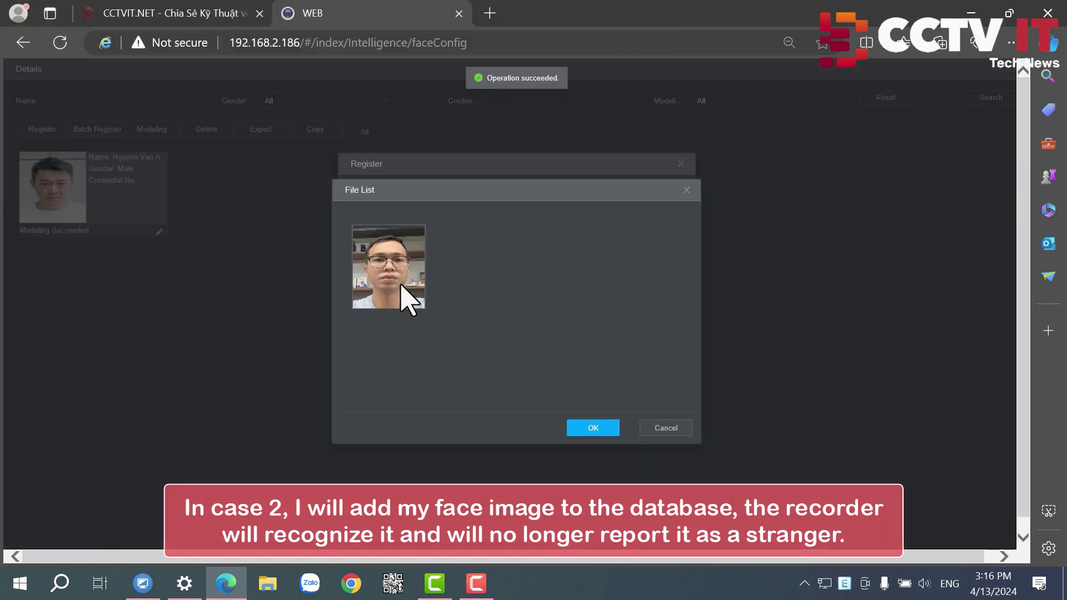
left_click(593, 427)
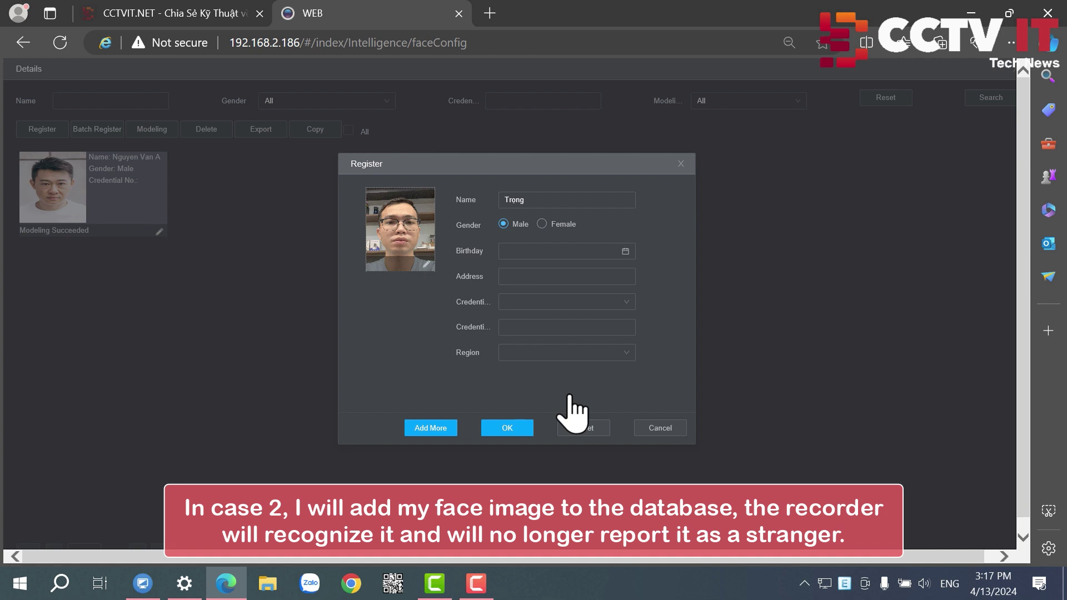
left_click(529, 253)
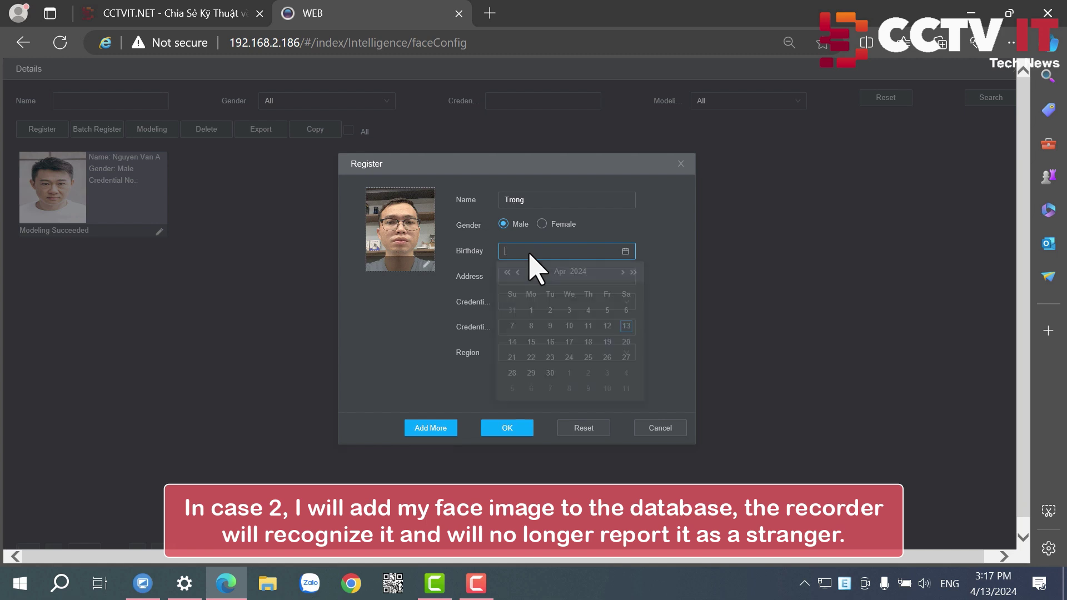
left_click(499, 433)
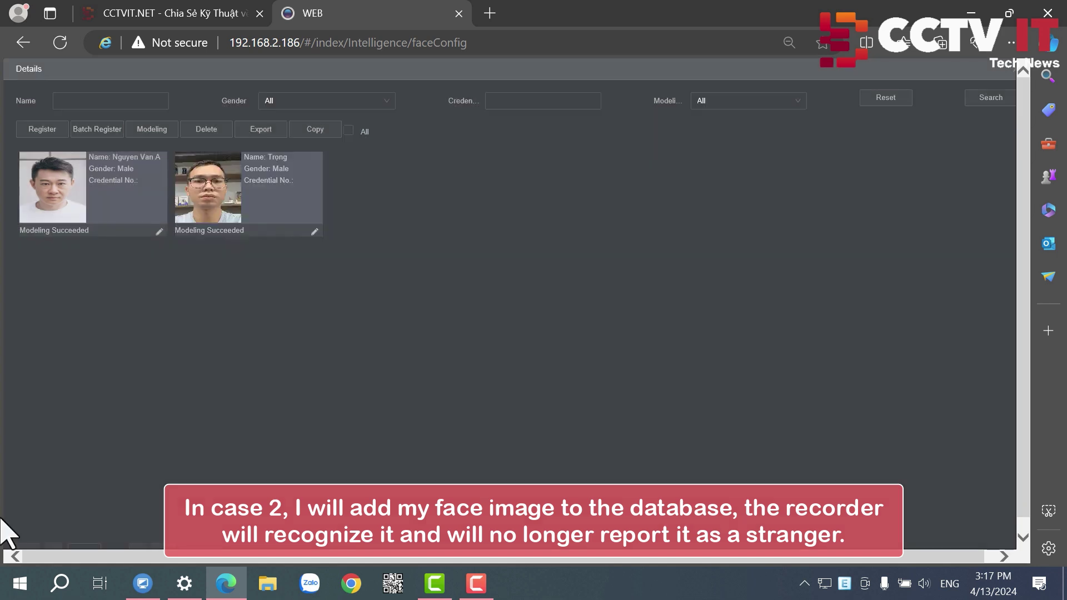
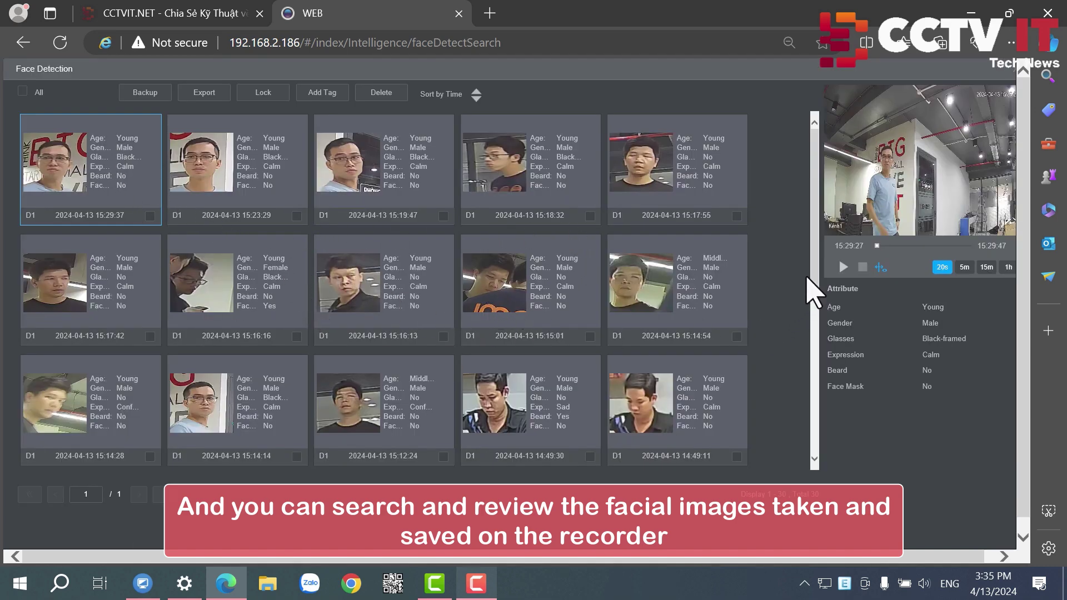
Step: Review the captured face images in the face detection search results down to the older records
scroll(820, 287, "down", 2)
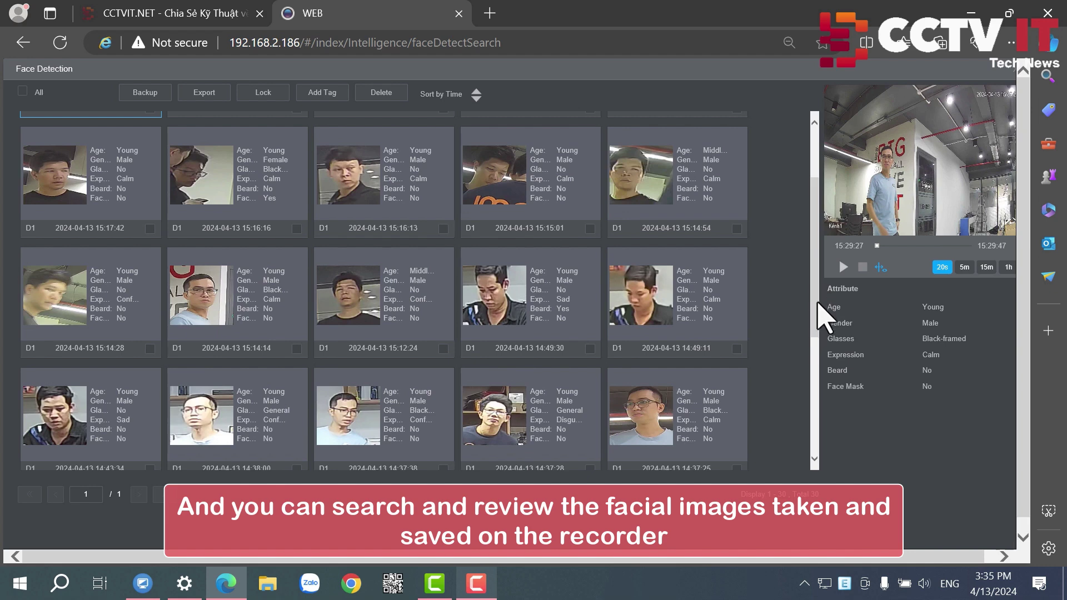
scroll(836, 430, "down", 4)
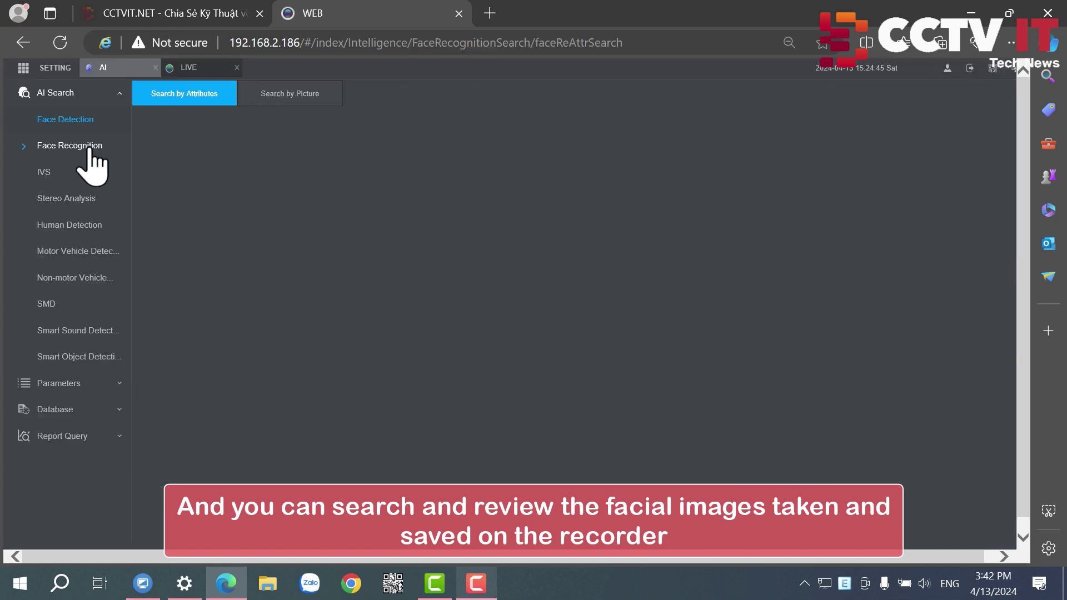
Step: Search today's face recognition records on channel 1 by attributes at 80% similarity, and play the recording of the Nhan Vien match
left_click(89, 150)
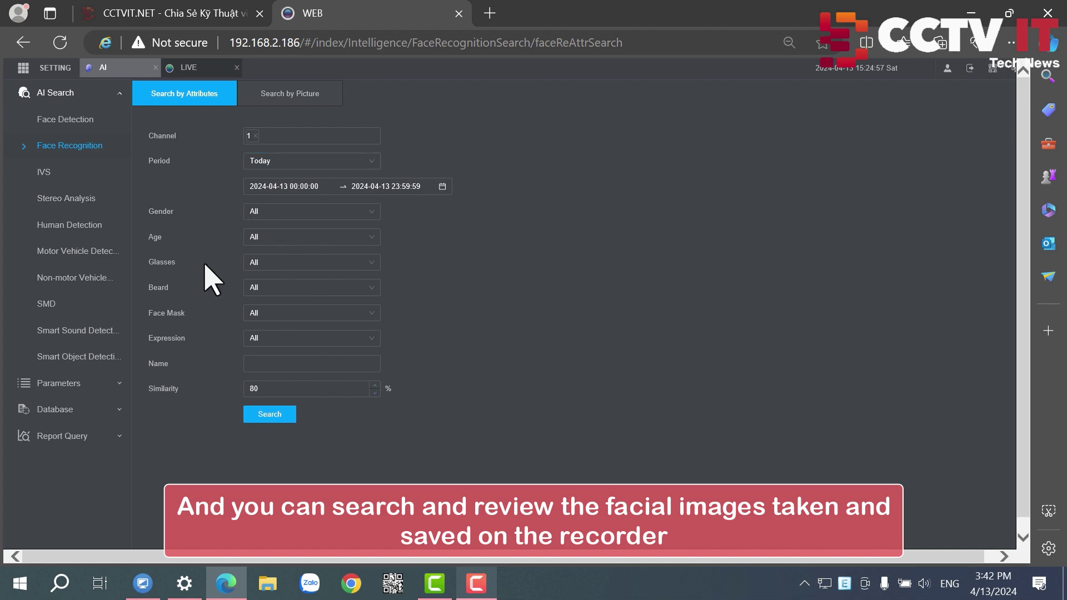
left_click(278, 418)
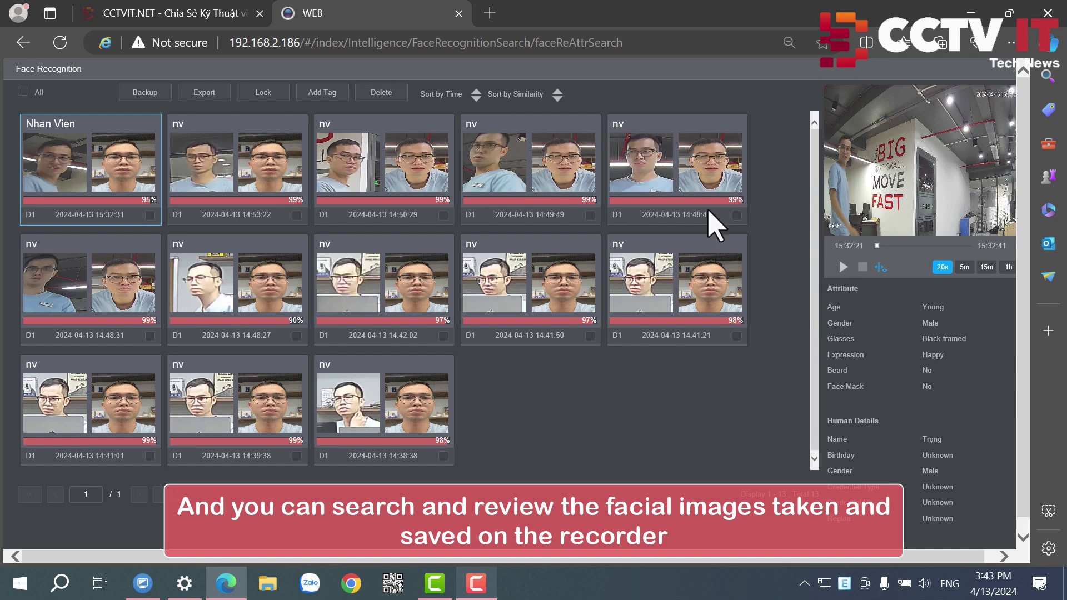
left_click(843, 267)
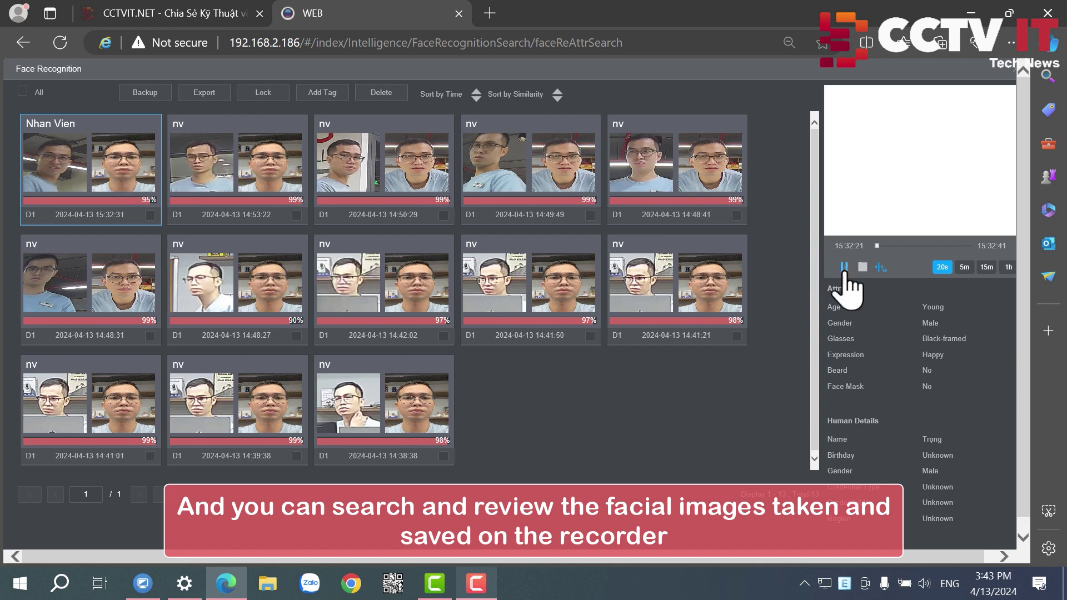